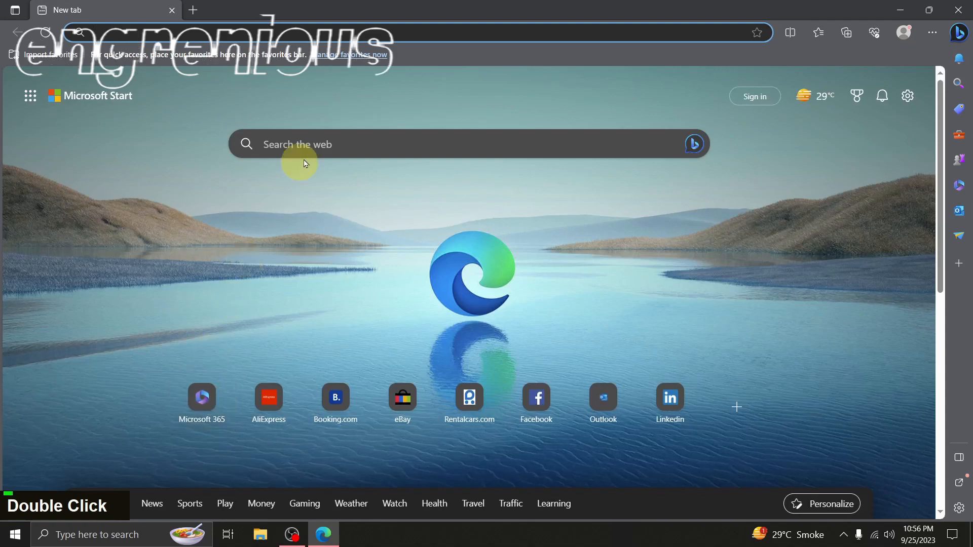
Search the web for "local by flywheel" and open the localwp.com result
{"action": "double_click", "coordinate": [331, 140]}
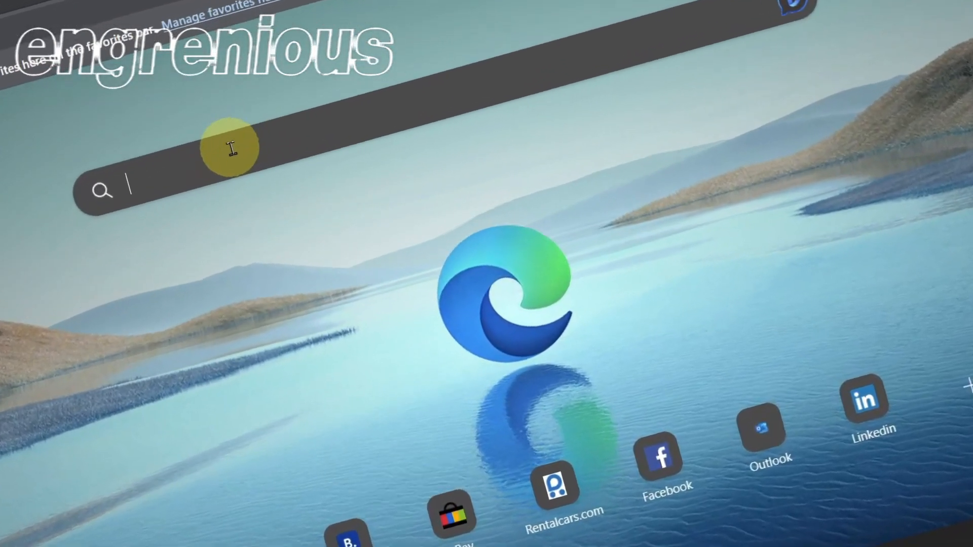
{"action": "type", "text": "local by fl"}
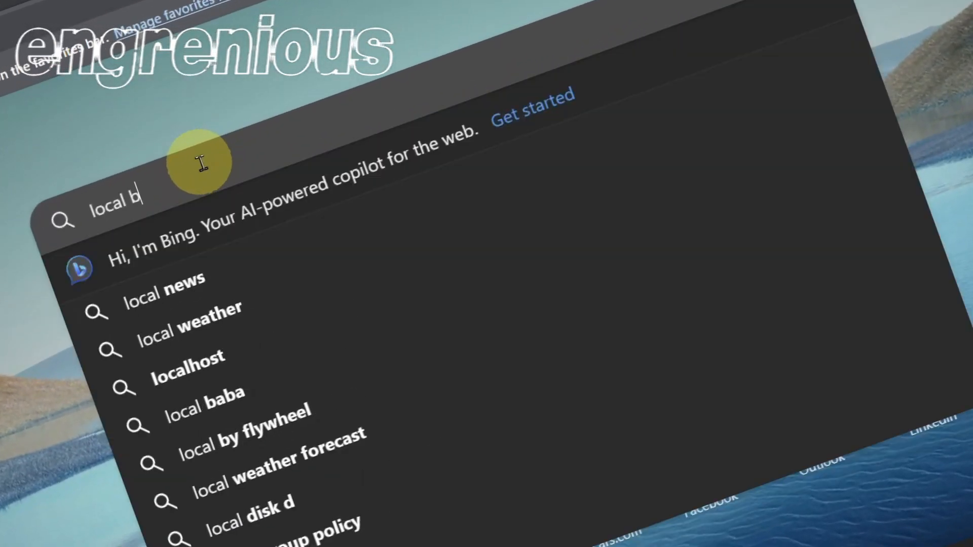
{"action": "type", "text": "ywheel"}
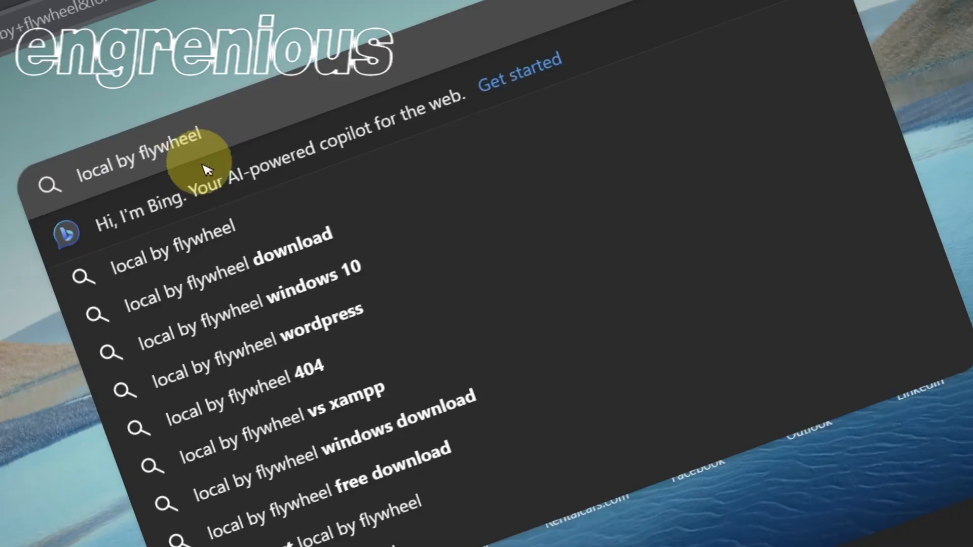
{"action": "key", "text": "Return"}
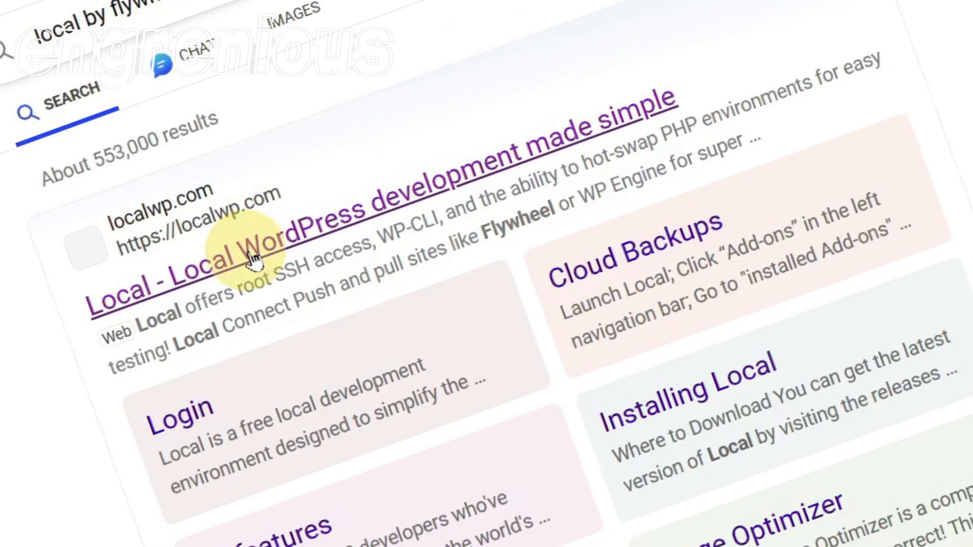
{"action": "left_click", "coordinate": [252, 259]}
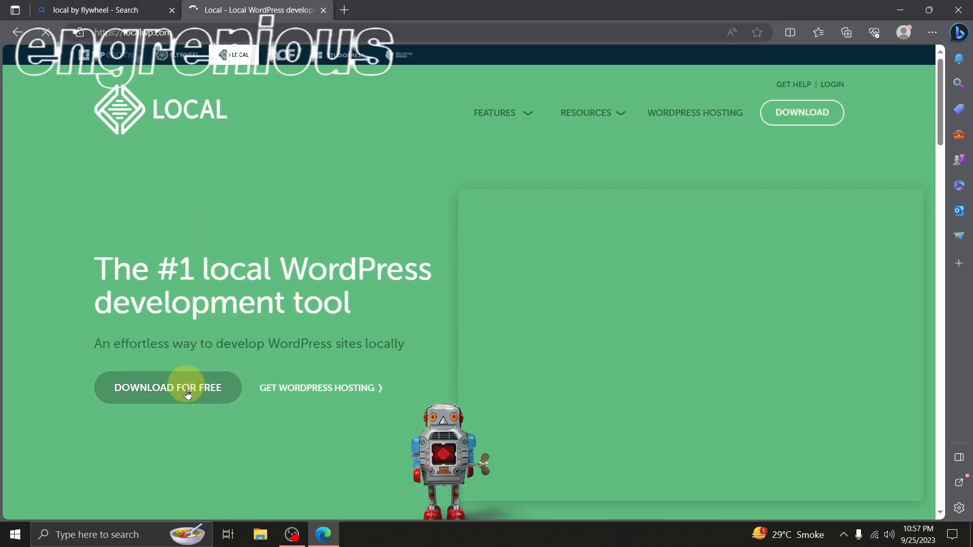
Open the free Local download form and choose Windows as the platform
{"action": "left_click", "coordinate": [187, 400]}
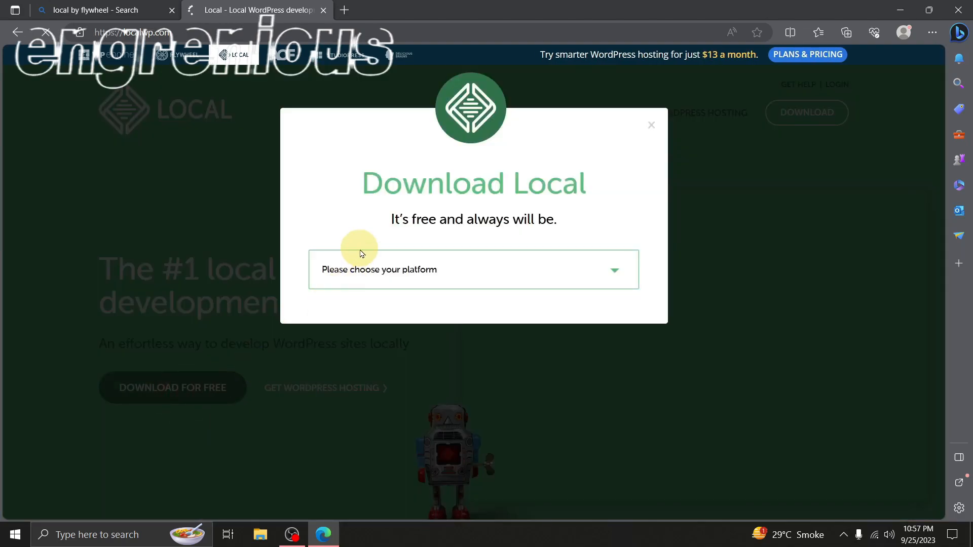
{"action": "left_click", "coordinate": [384, 269]}
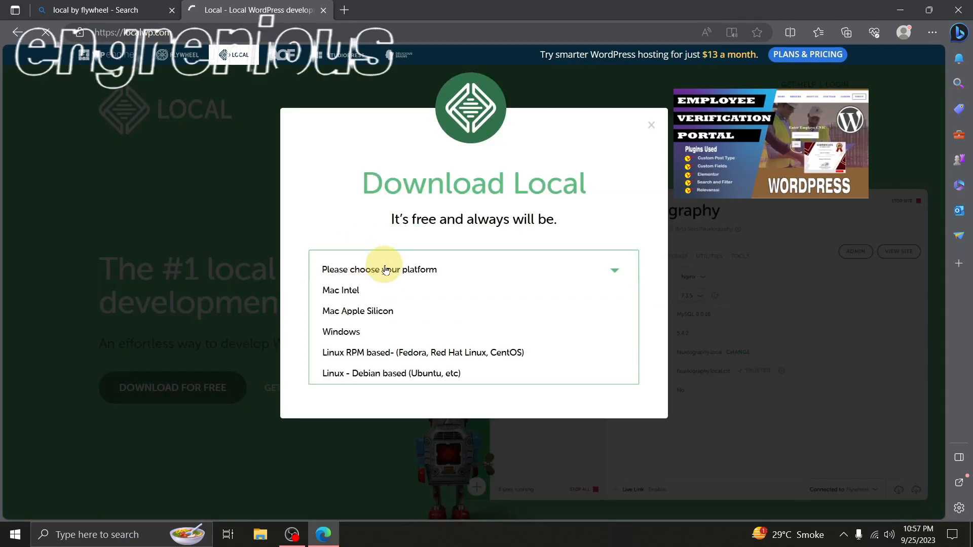
{"action": "left_click", "coordinate": [328, 331]}
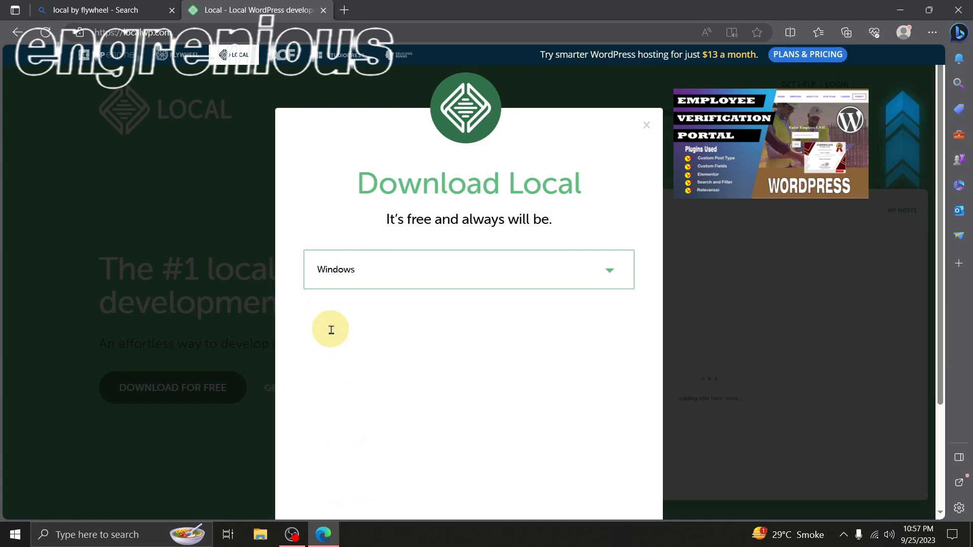
Fill in the first name, last name, work e-mail and phone number, and submit the form to get the Local installer
{"action": "left_click", "coordinate": [346, 338]}
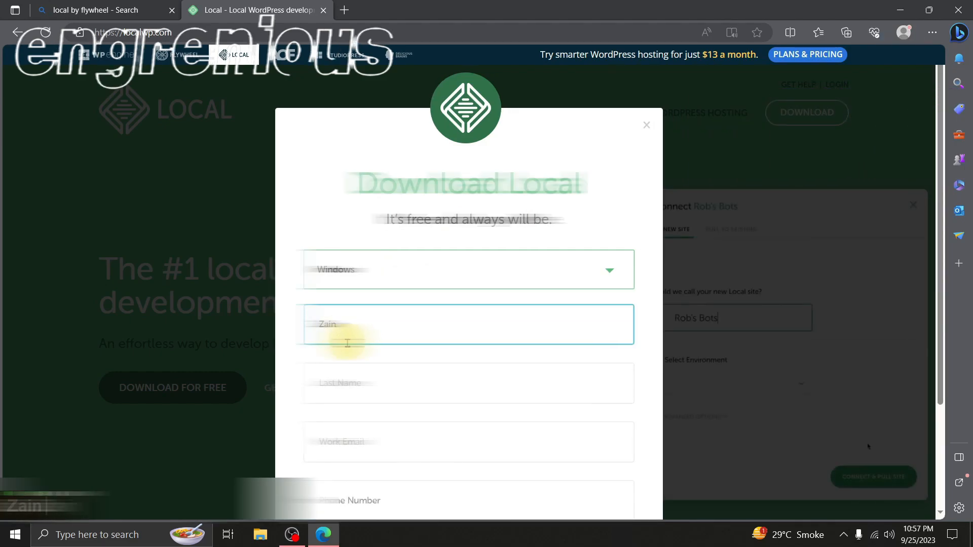
{"action": "key", "text": "Tab"}
{"action": "scroll", "coordinate": [317, 411], "scroll_direction": "down", "scroll_amount": 1}
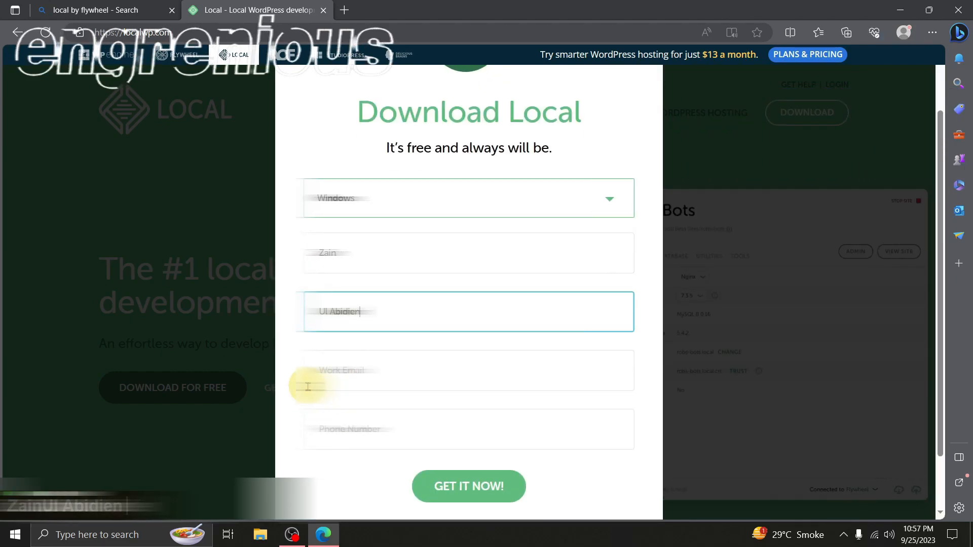
{"action": "left_click", "coordinate": [358, 378]}
{"action": "scroll", "coordinate": [354, 370], "scroll_direction": "down", "scroll_amount": 1}
{"action": "left_click", "coordinate": [354, 360]}
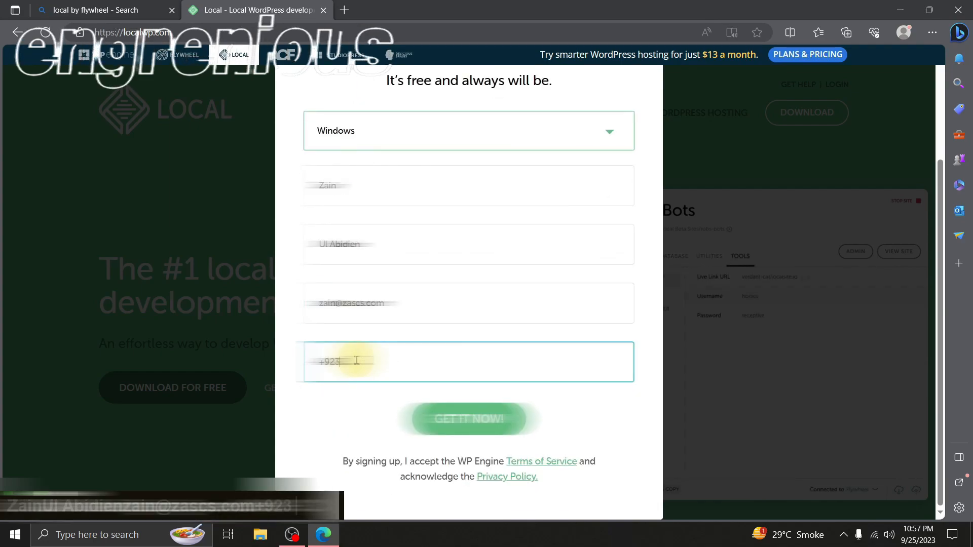
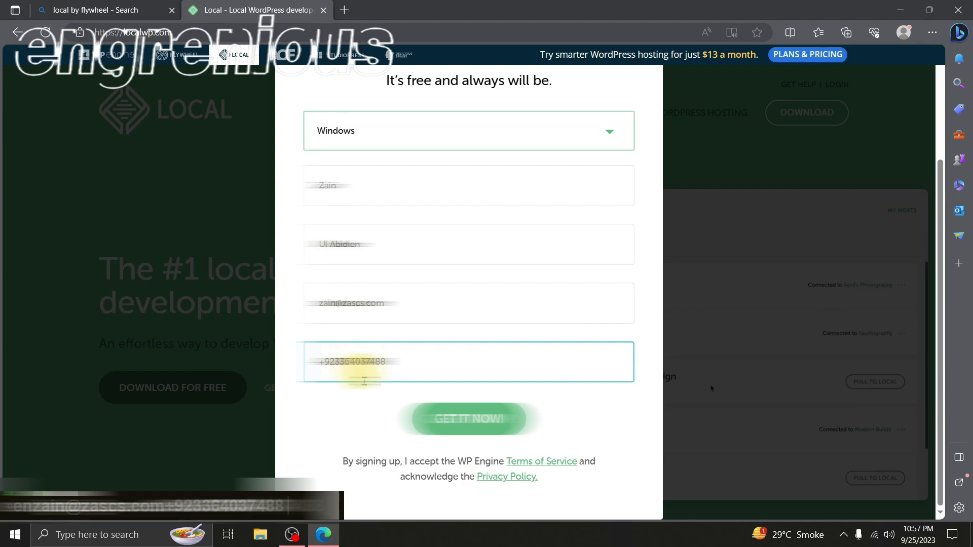
{"action": "left_click", "coordinate": [455, 429]}
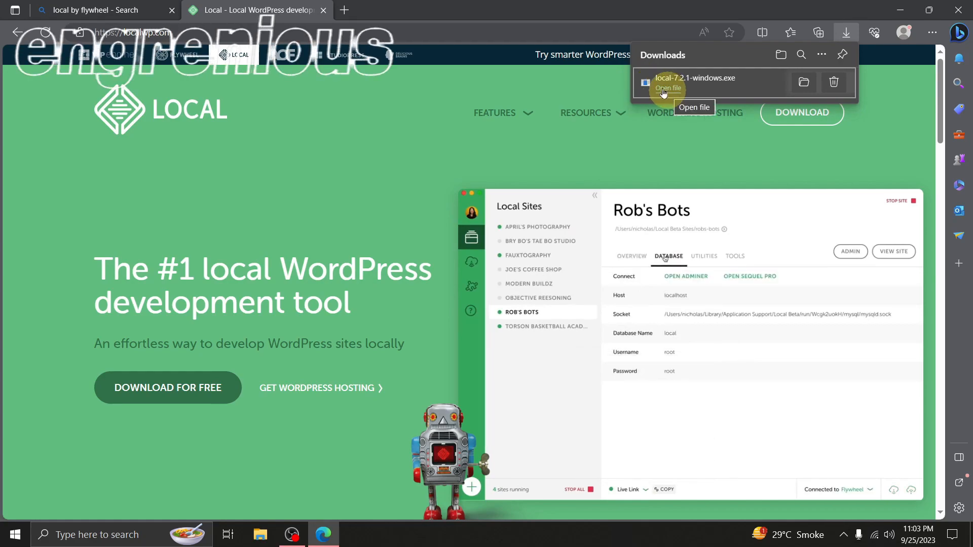
Run the downloaded local-7.2.1-windows.exe and choose installation for anyone who uses this computer
{"action": "left_click", "coordinate": [662, 89]}
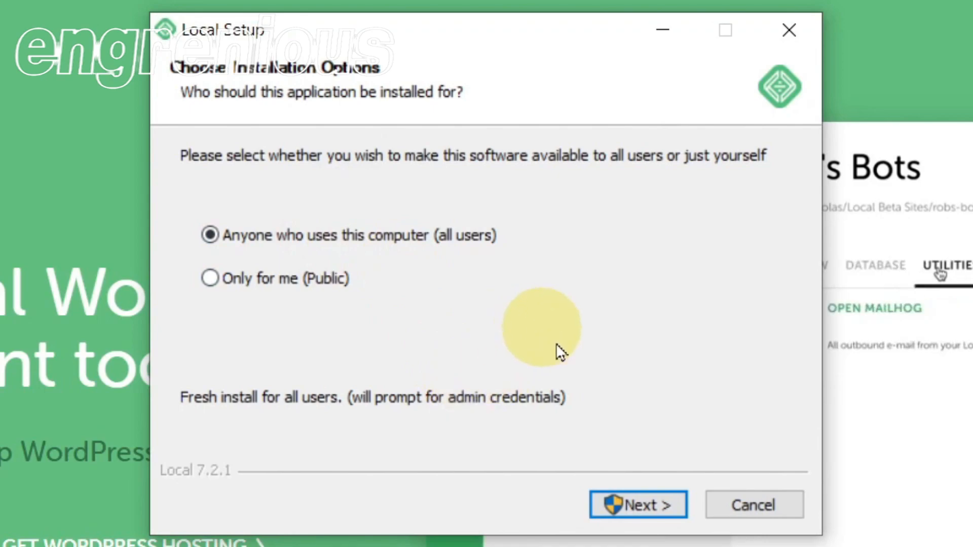
{"action": "left_click", "coordinate": [633, 505]}
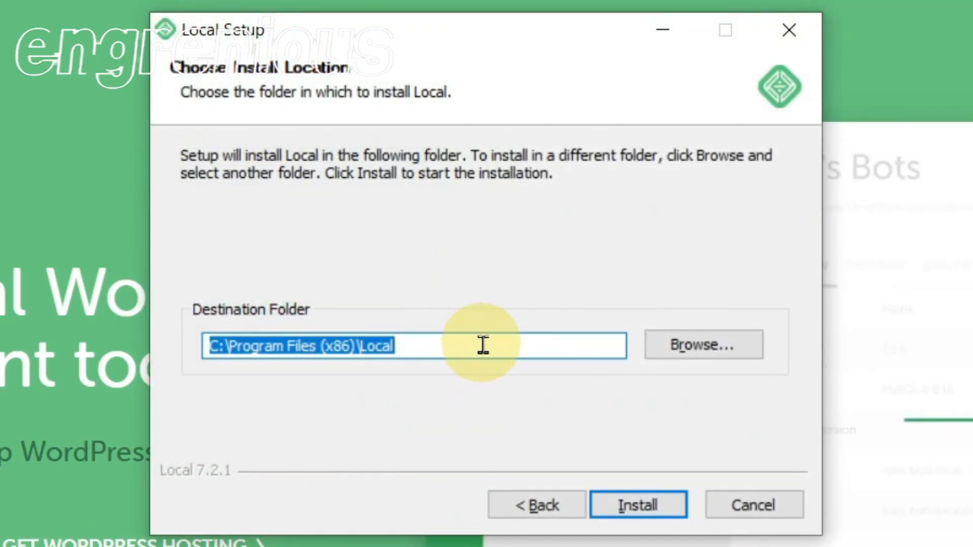
{"action": "left_click", "coordinate": [621, 343]}
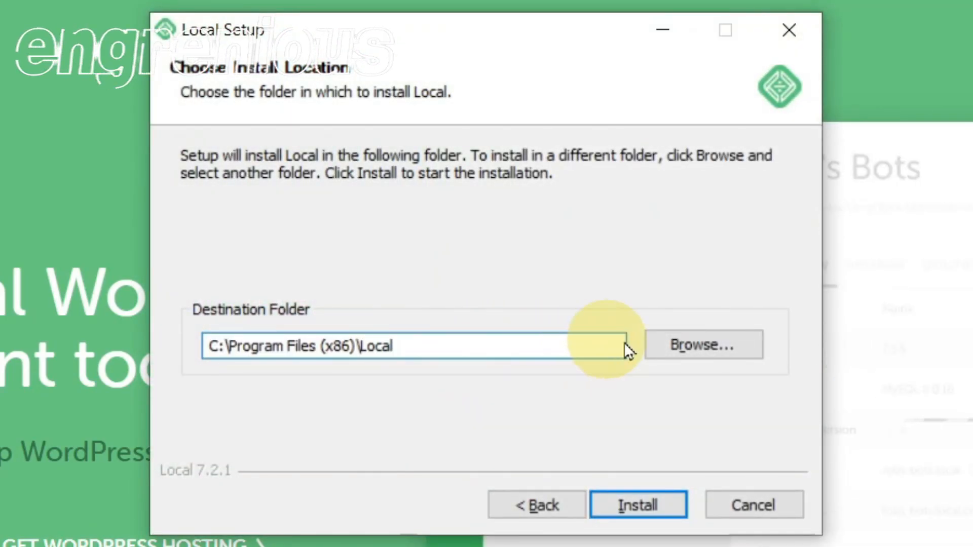
Browse for the install location and select the folder "Program Files (Do not delet it)" on drive E:
{"action": "left_click", "coordinate": [667, 343]}
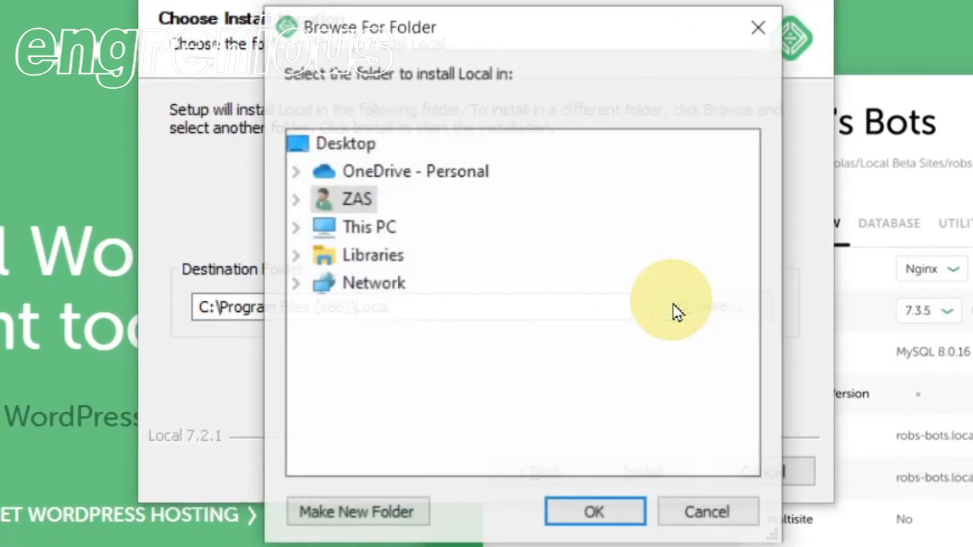
{"action": "left_click", "coordinate": [297, 225]}
{"action": "scroll", "coordinate": [330, 304], "scroll_direction": "down", "scroll_amount": 1}
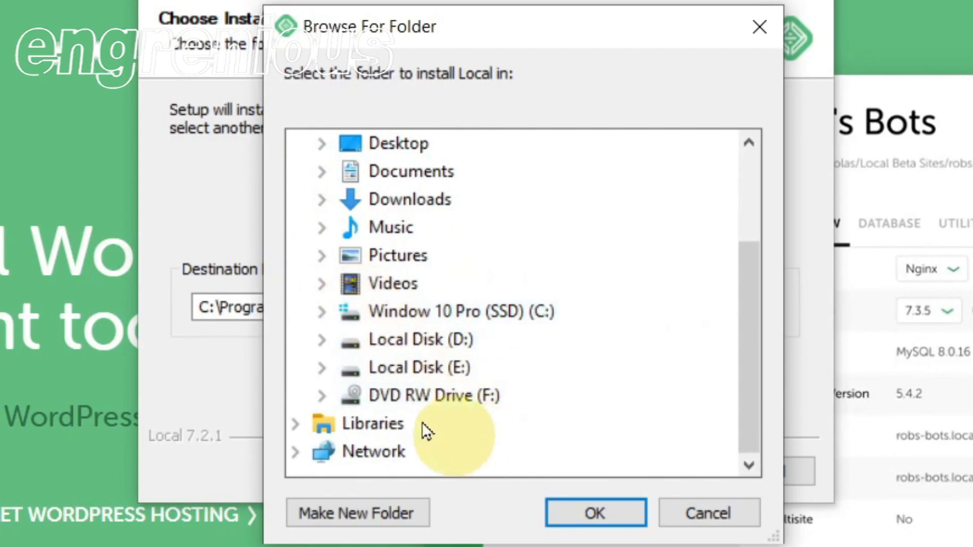
{"action": "left_click", "coordinate": [320, 365]}
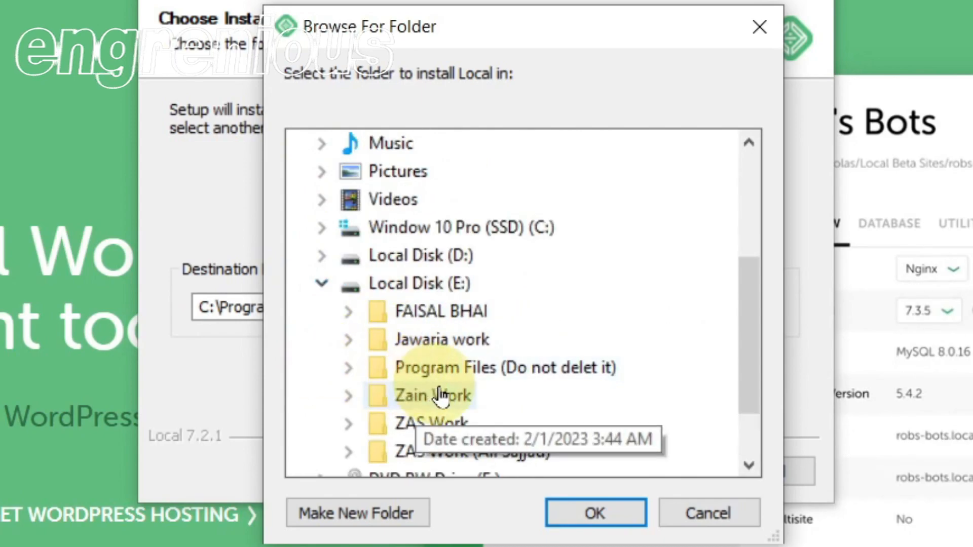
{"action": "left_click", "coordinate": [353, 371]}
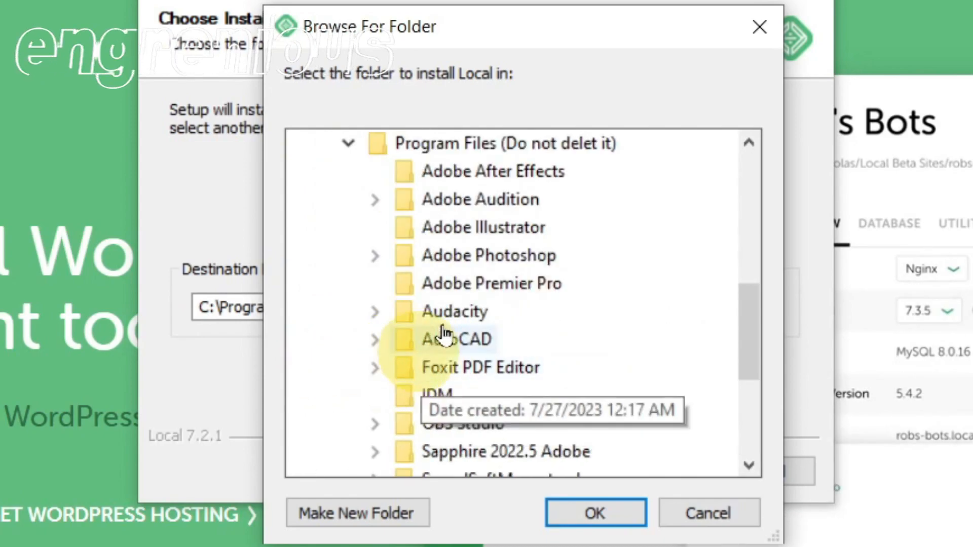
{"action": "left_click", "coordinate": [442, 142]}
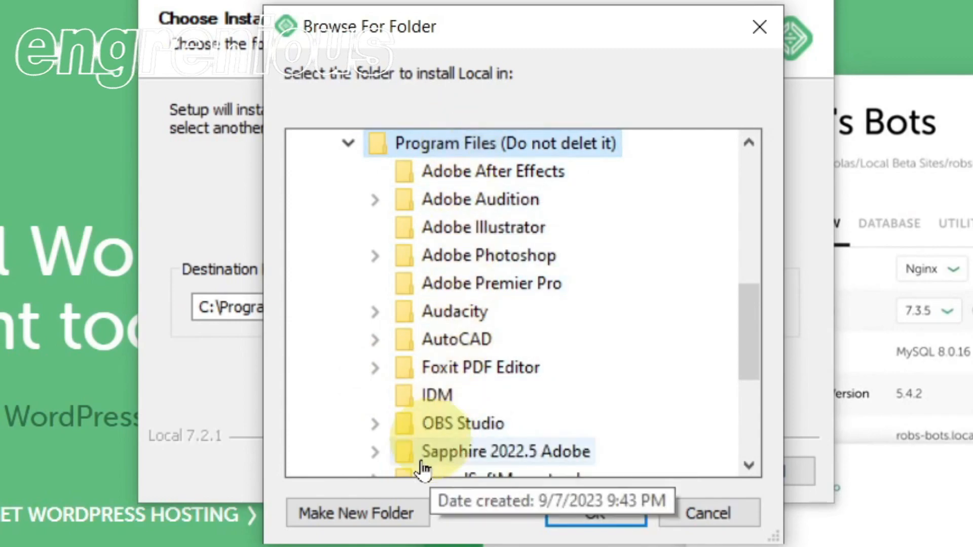
Create a subfolder named "Local by FlyWheel", set it as the destination folder and start the installation
{"action": "left_click", "coordinate": [372, 509]}
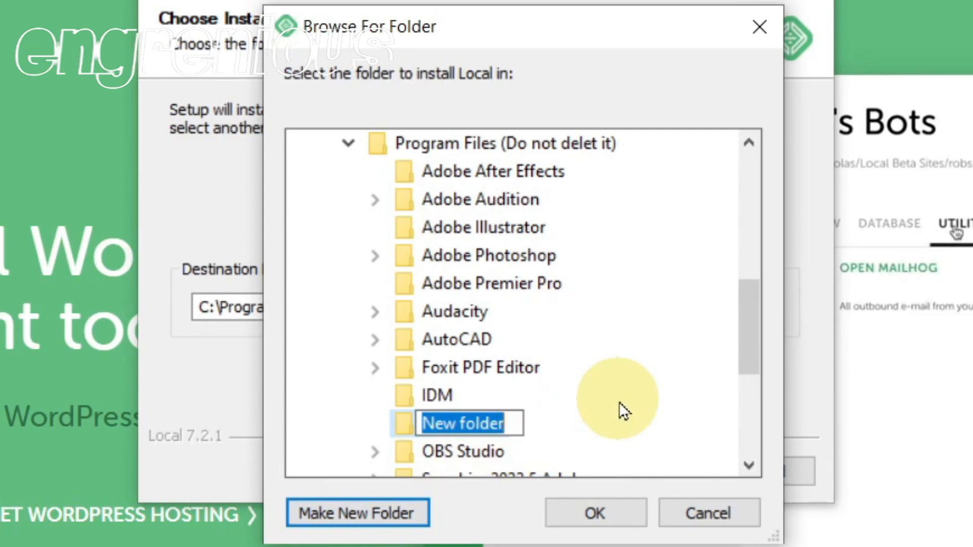
{"action": "type", "text": "Local b"}
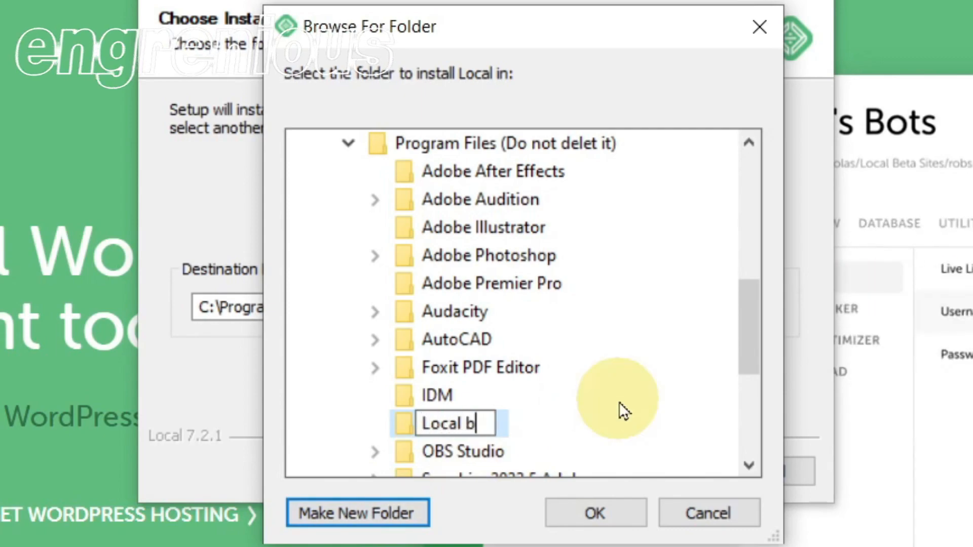
{"action": "type", "text": "y FlyWheel"}
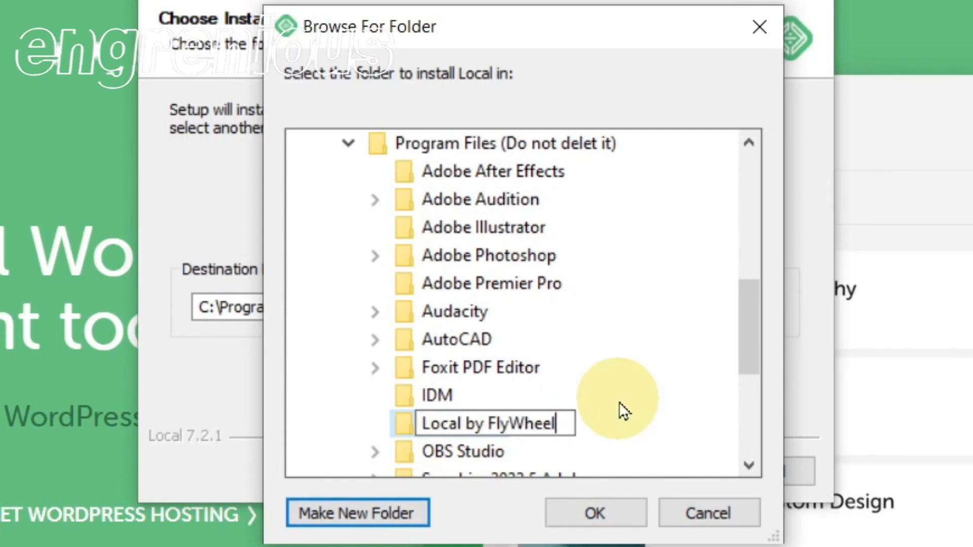
{"action": "key", "text": "Return"}
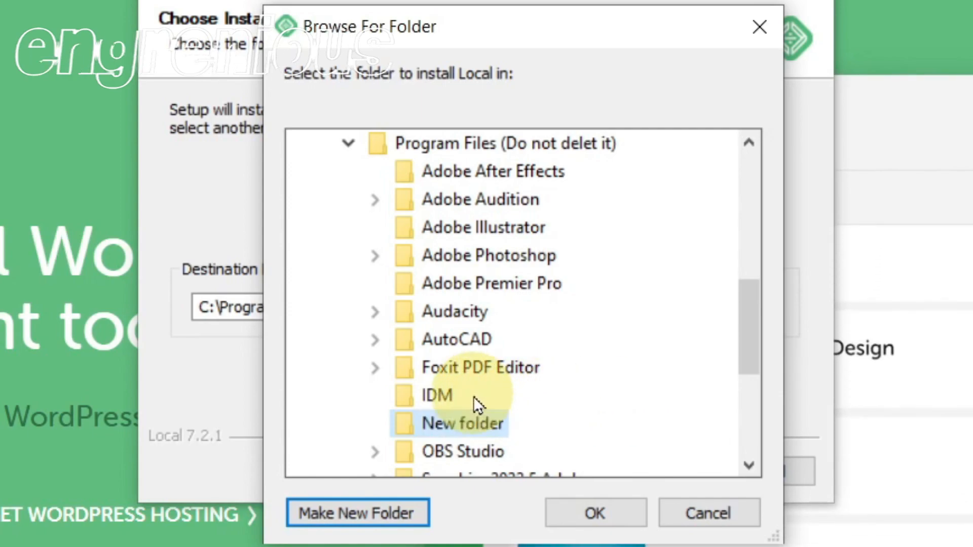
{"action": "left_click", "coordinate": [567, 507]}
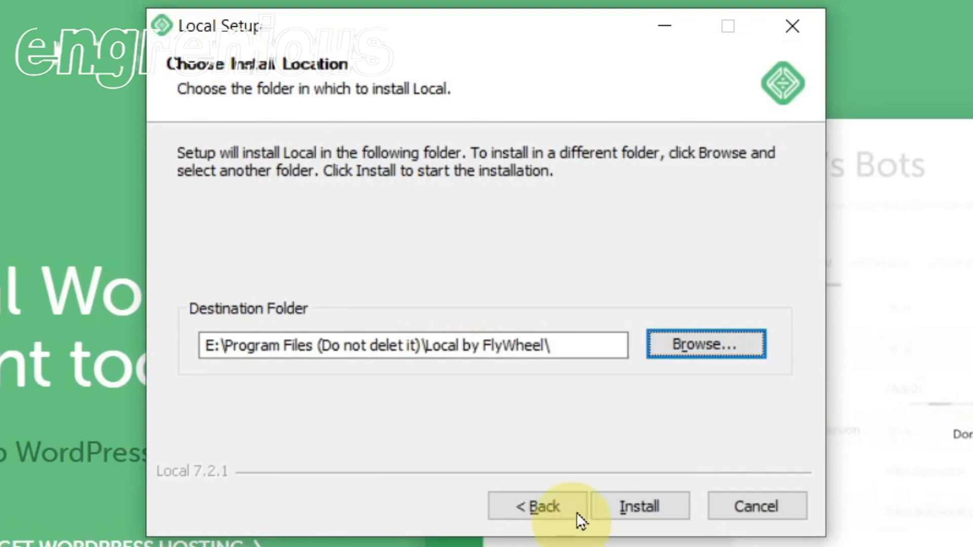
{"action": "left_click", "coordinate": [627, 510]}
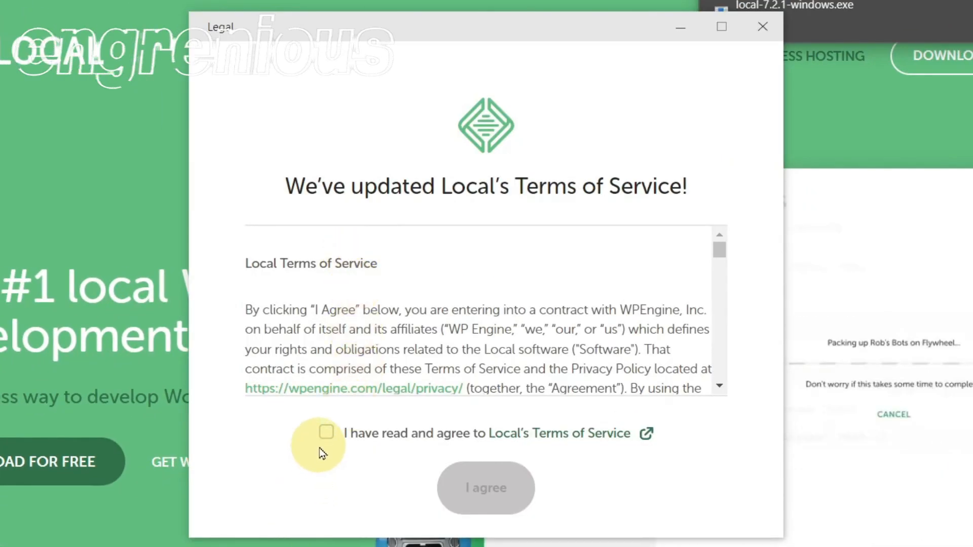
Agree to Local's Terms of Service and decline both error reporting and usage reporting
{"action": "left_click", "coordinate": [327, 432]}
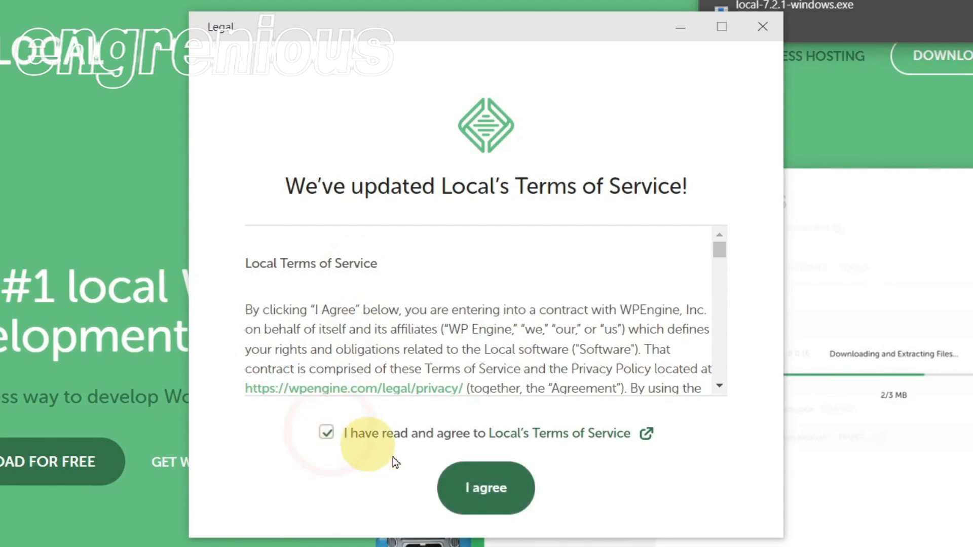
{"action": "left_click", "coordinate": [462, 485]}
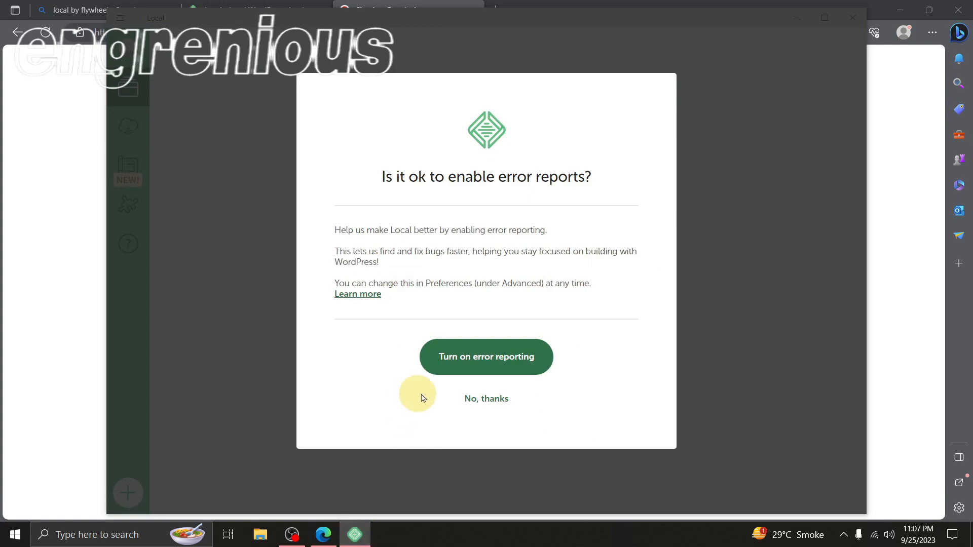
{"action": "left_click", "coordinate": [471, 409]}
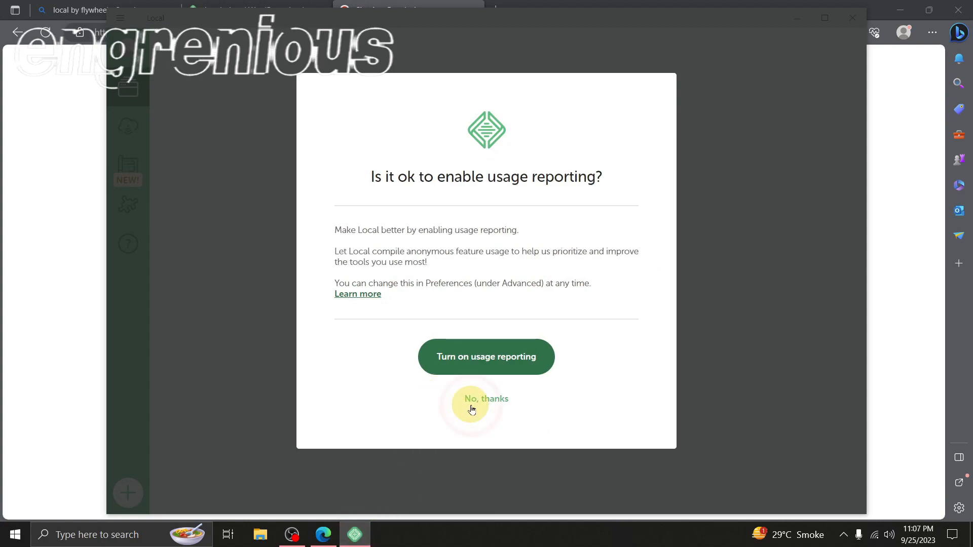
{"action": "left_click", "coordinate": [470, 407]}
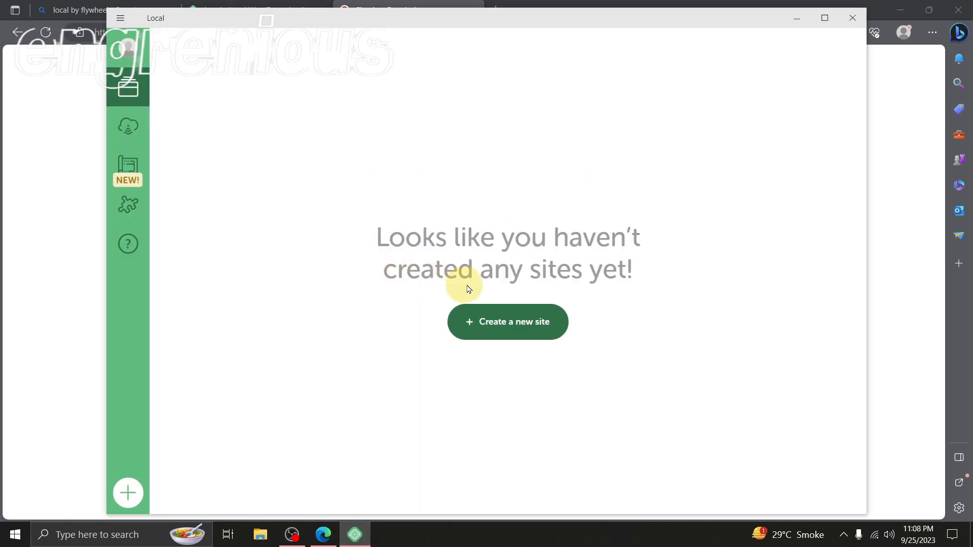
Start creating a new site in Local, name it "Emgrenious" and continue to the environment setup
{"action": "left_click", "coordinate": [500, 320]}
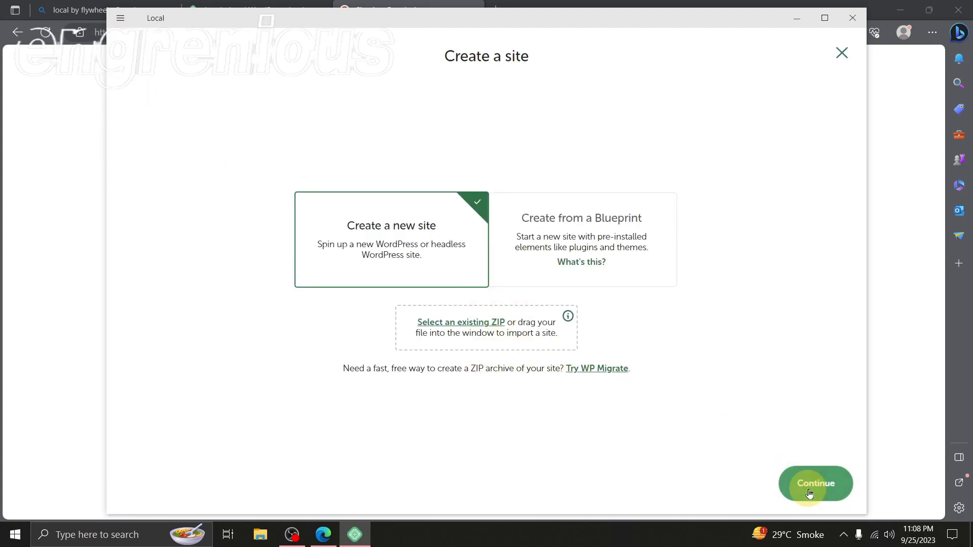
{"action": "left_click", "coordinate": [813, 494]}
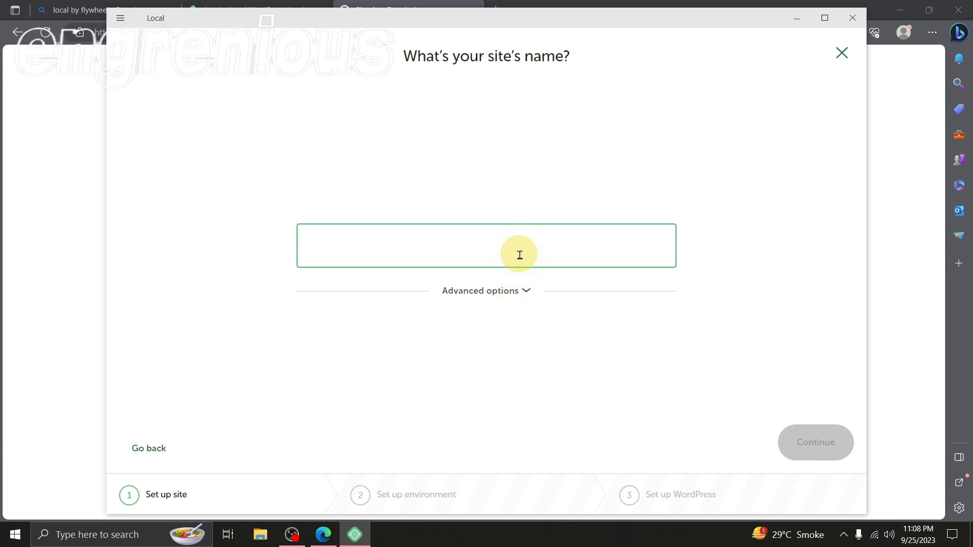
{"action": "type", "text": "Emgrenious"}
{"action": "key", "text": "Return"}
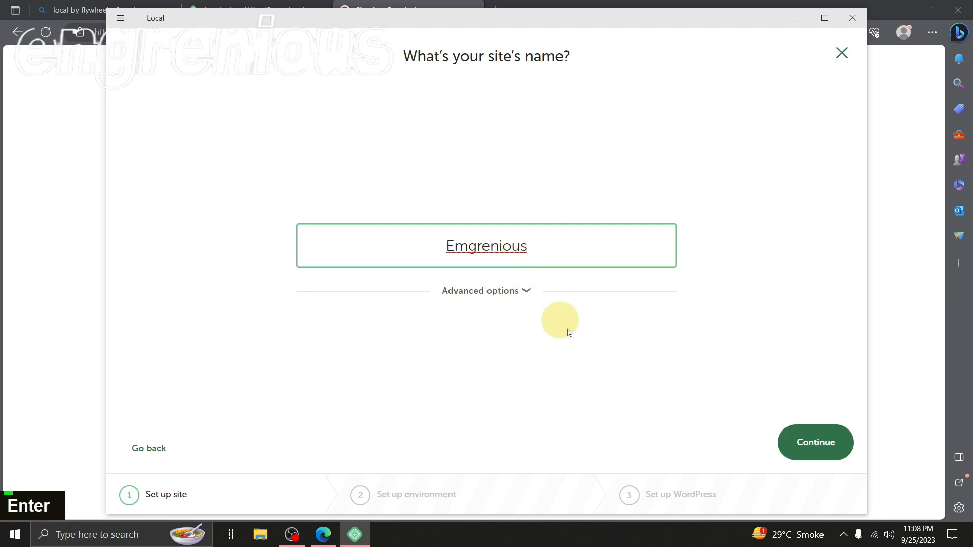
{"action": "left_click", "coordinate": [814, 448]}
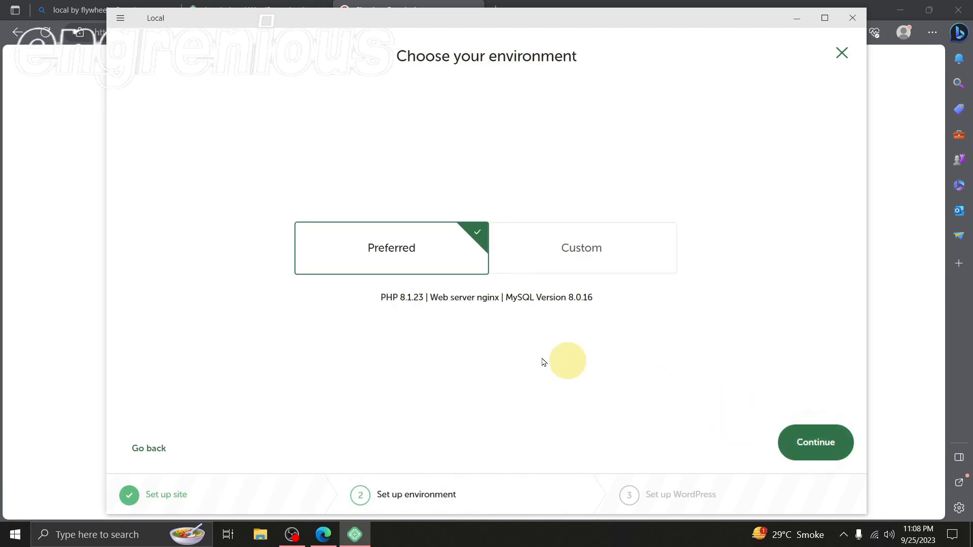
Keep the Preferred environment, set the WordPress username to "Engrenious", and enter the WordPress password with its characters shown
{"action": "left_click", "coordinate": [813, 442]}
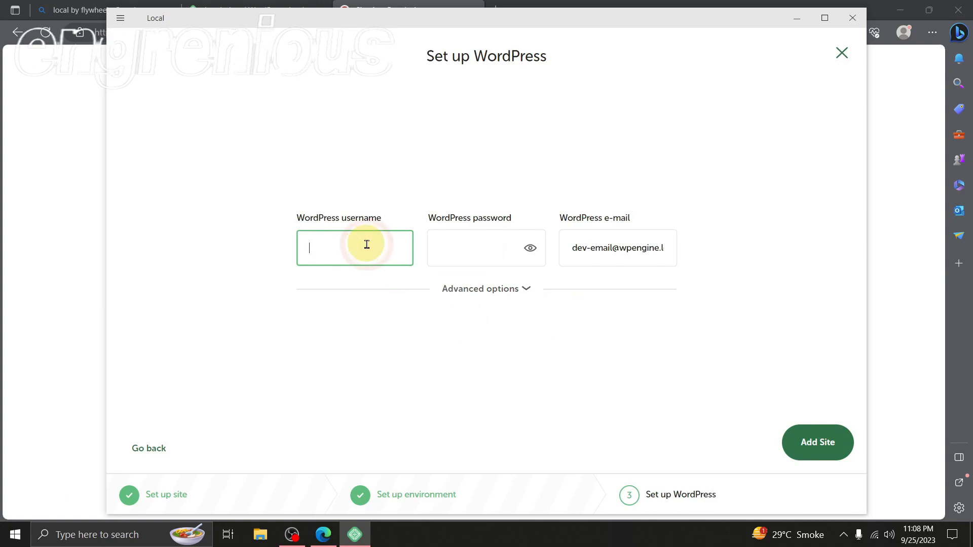
{"action": "type", "text": "Engrenious"}
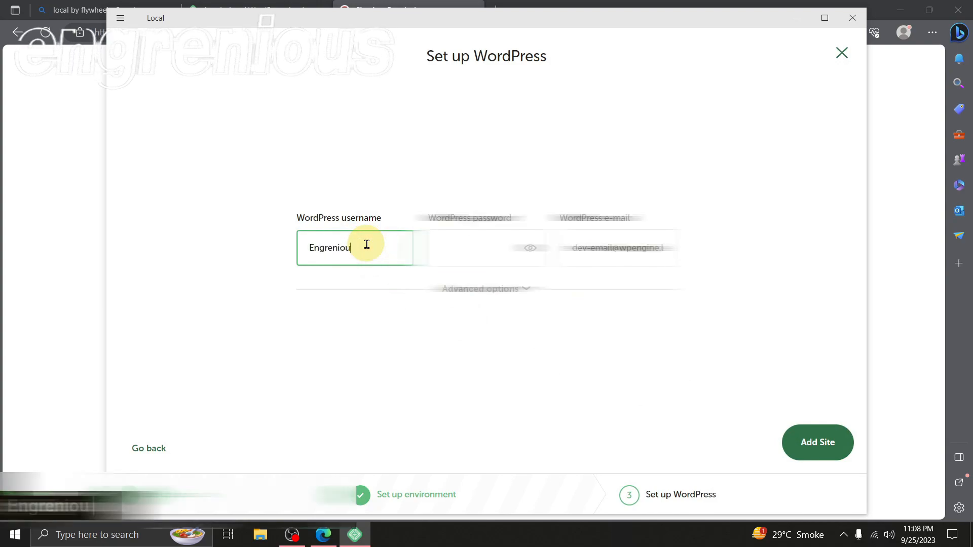
{"action": "left_click", "coordinate": [498, 249]}
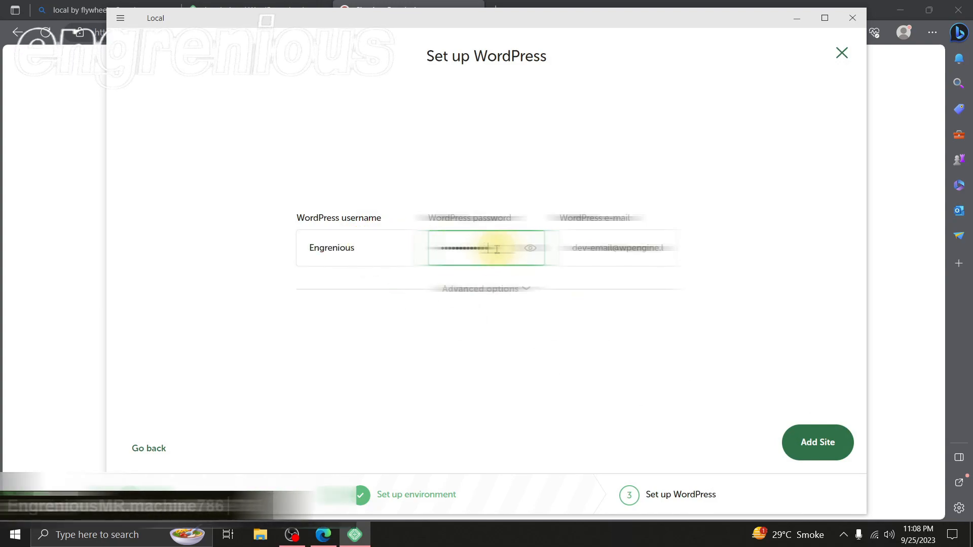
{"action": "left_click", "coordinate": [530, 248]}
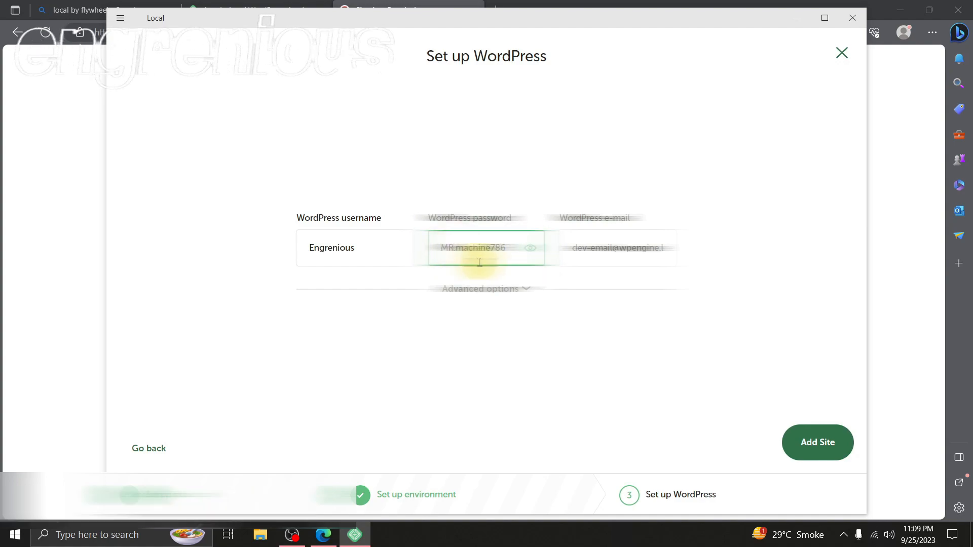
Replace the default WordPress e-mail with the account's e-mail address, add the site, and allow nginx through the firewall on private networks
{"action": "triple_click", "coordinate": [603, 250]}
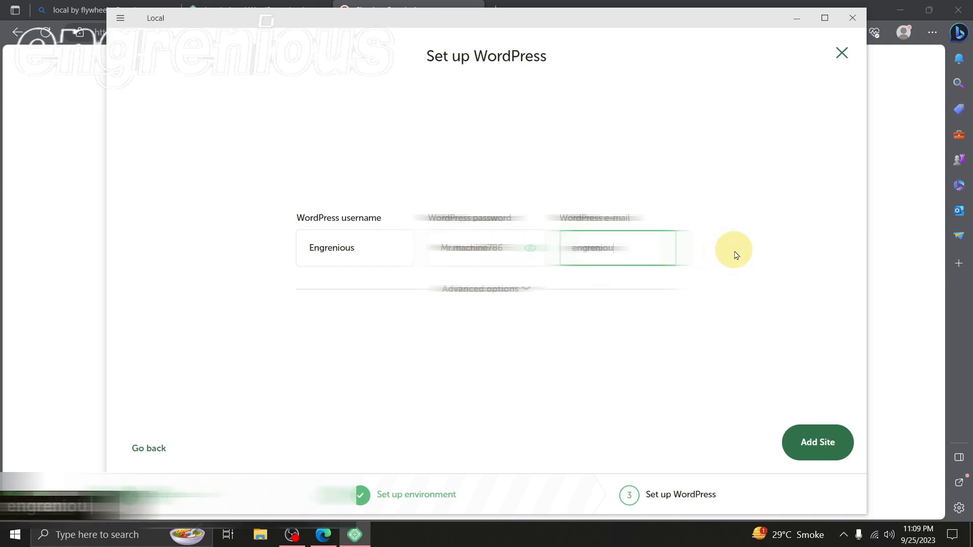
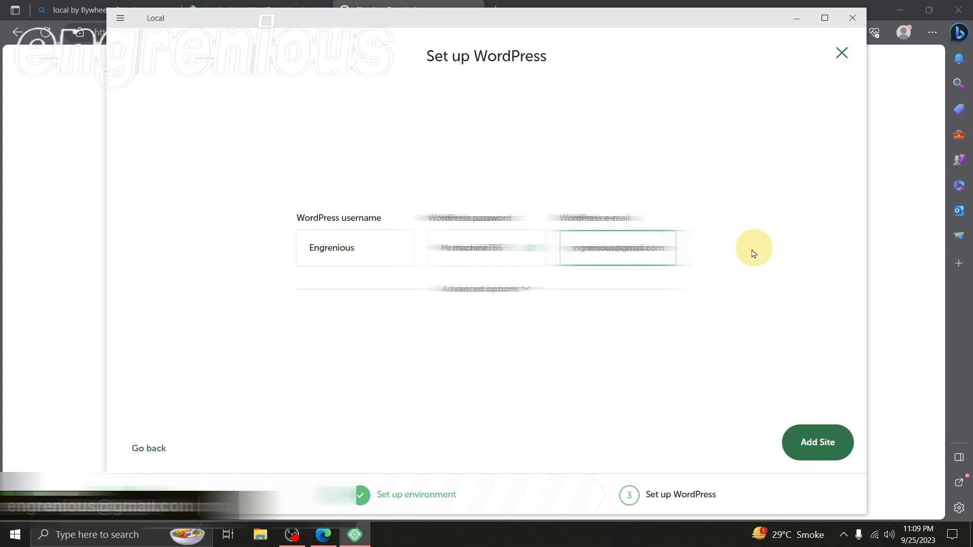
{"action": "left_click", "coordinate": [816, 447]}
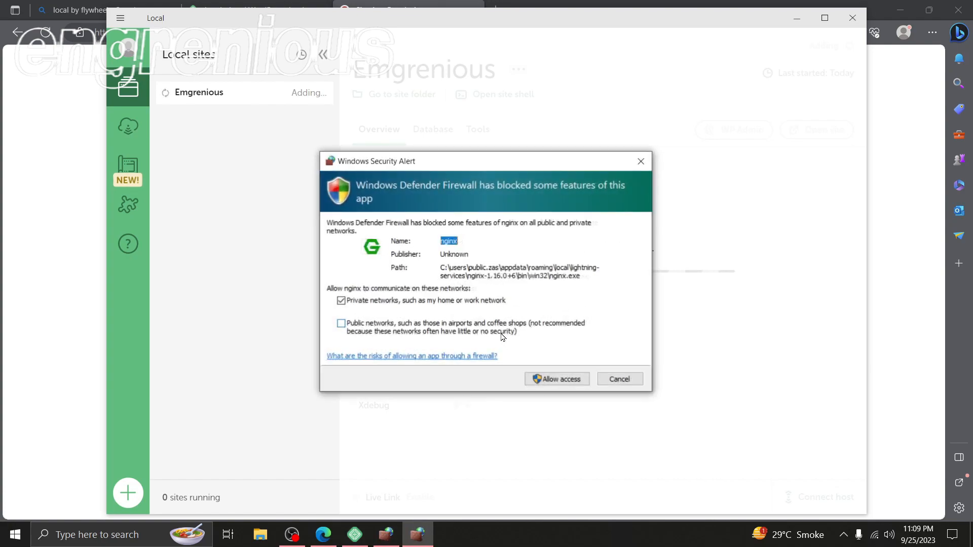
{"action": "left_click", "coordinate": [555, 380]}
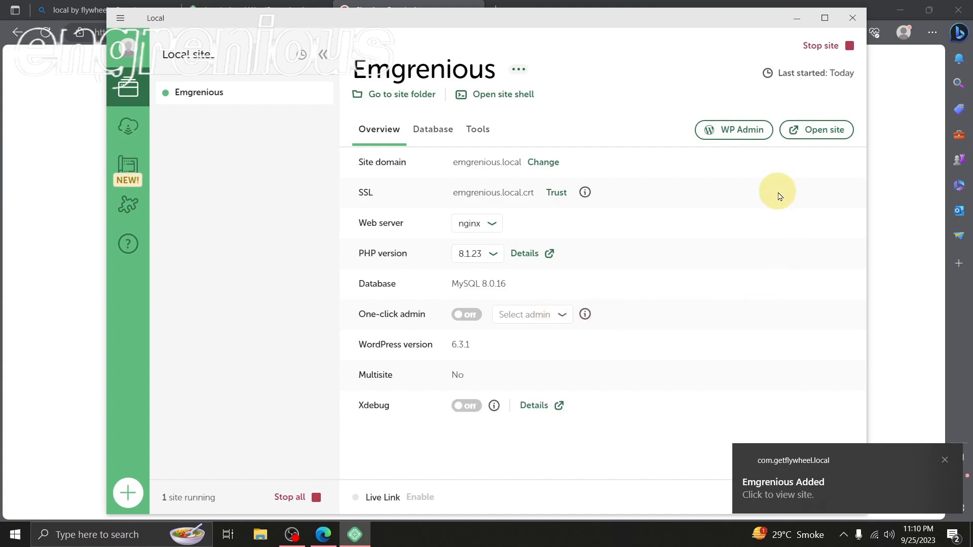
Open the WP Admin login page of the Emgrenious site and enter the username "Engrenious"
{"action": "left_click", "coordinate": [742, 138]}
{"action": "left_click", "coordinate": [493, 211]}
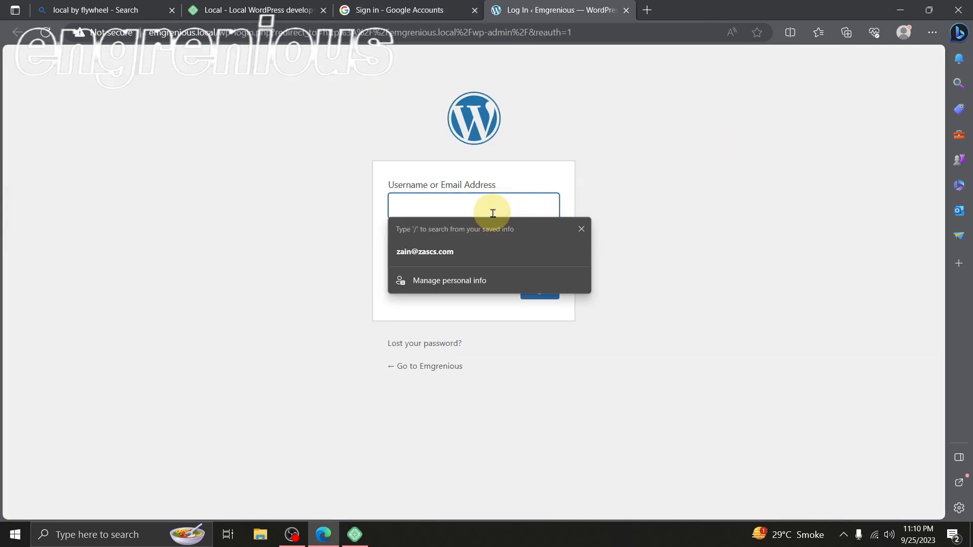
{"action": "type", "text": "Engrenious"}
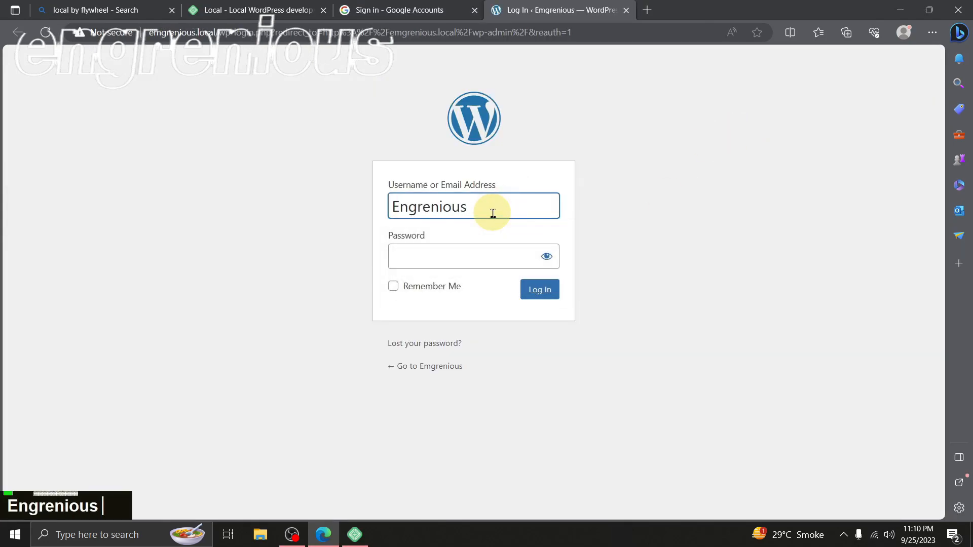
Enter the account password, log in to WordPress with Remember Me enabled, and acknowledge the browser's save-password prompt
{"action": "left_click", "coordinate": [445, 261]}
{"action": "type", "text": "Mr.m•••••••••"}
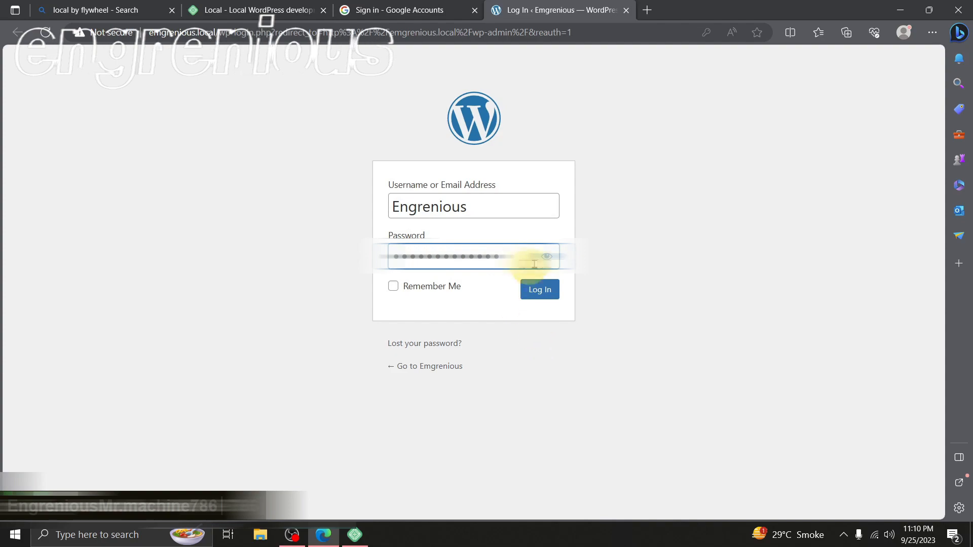
{"action": "left_click", "coordinate": [439, 288]}
{"action": "left_click", "coordinate": [530, 288]}
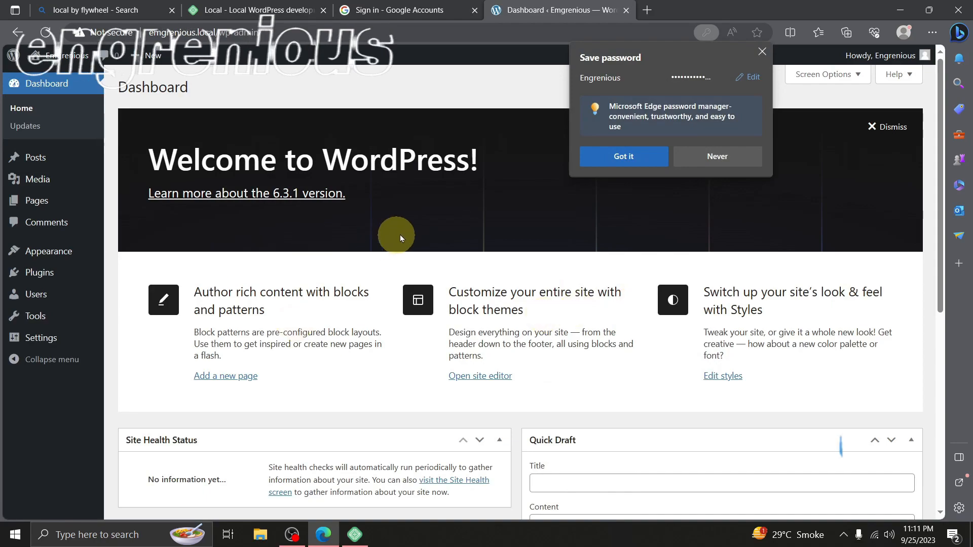
{"action": "left_click", "coordinate": [618, 157]}
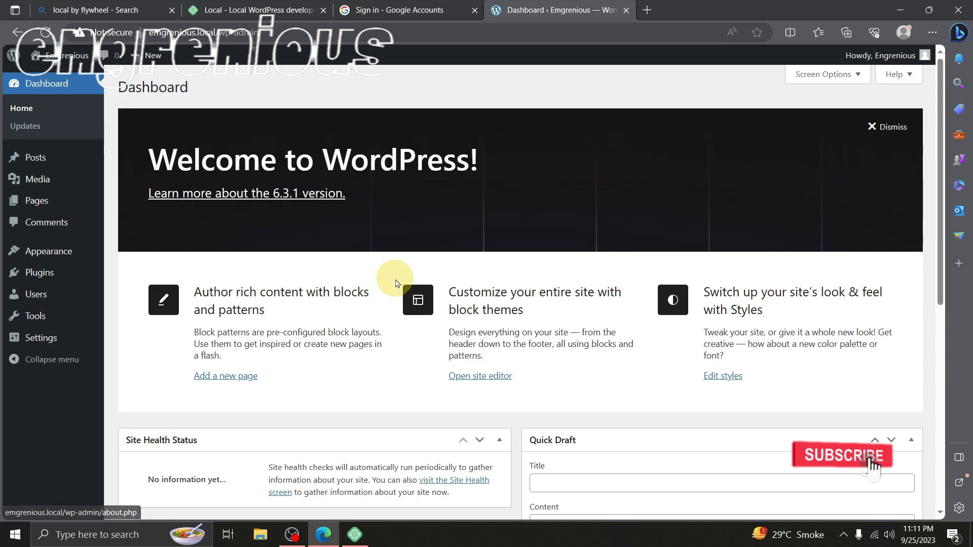
{"action": "scroll", "coordinate": [392, 277], "scroll_direction": "down", "scroll_amount": 3}
{"action": "scroll", "coordinate": [394, 279], "scroll_direction": "up", "scroll_amount": 4}
{"action": "scroll", "coordinate": [395, 280], "scroll_direction": "up", "scroll_amount": 5}
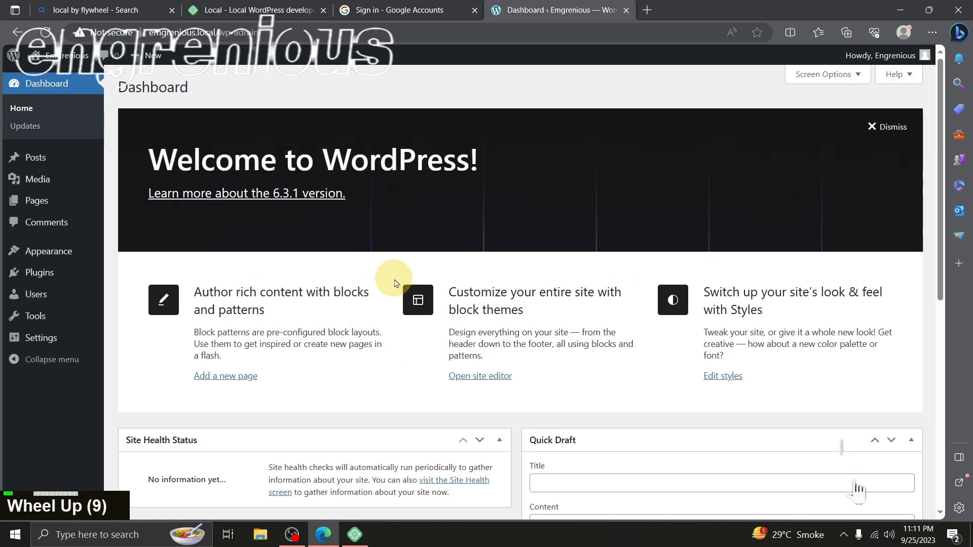